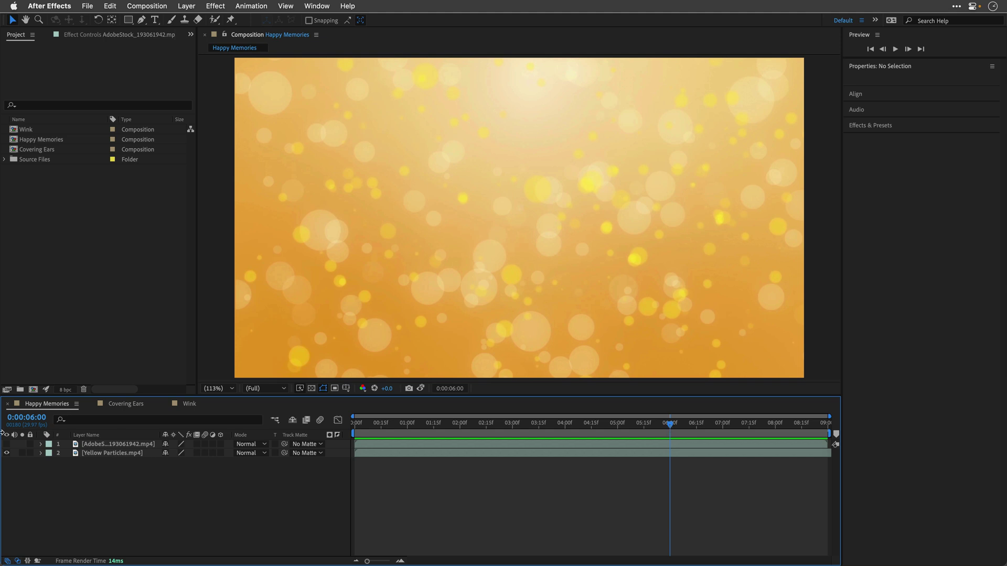
# - Make the green-screen AdobeStock footage layer visible and apply the Keylight (1.2) effect to it
pyautogui.click(7, 444)
pyautogui.click(93, 444)
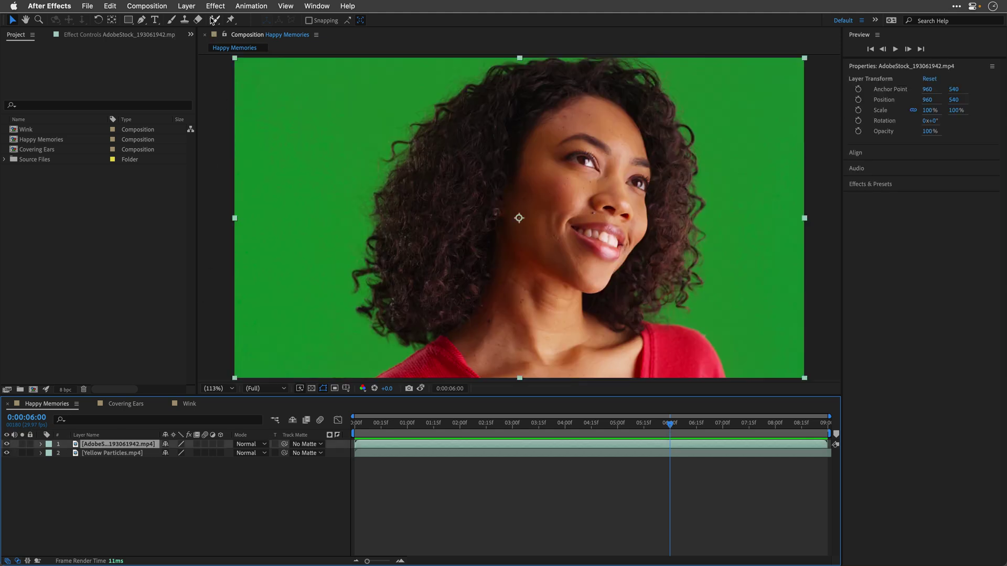
pyautogui.click(215, 5)
pyautogui.moveTo(218, 218)
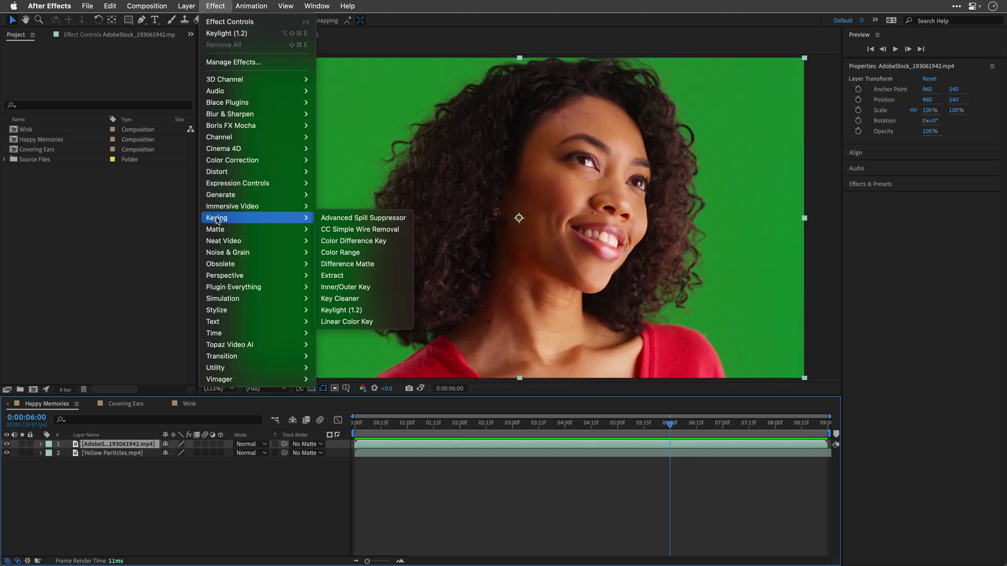
pyautogui.click(341, 310)
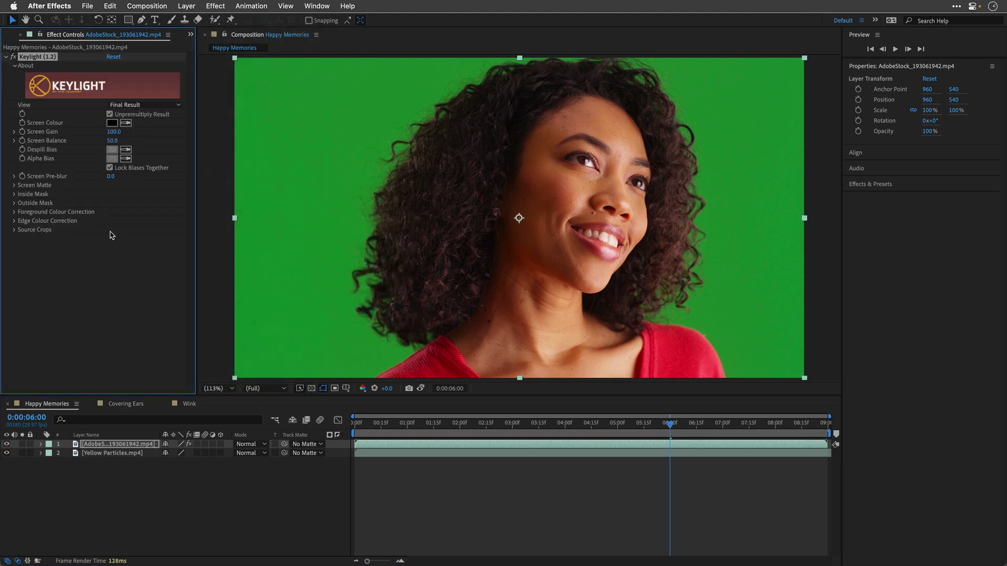
# - Sample the green backdrop beside the woman as Keylight's Screen Colour and switch the effect's view to Status
pyautogui.click(127, 125)
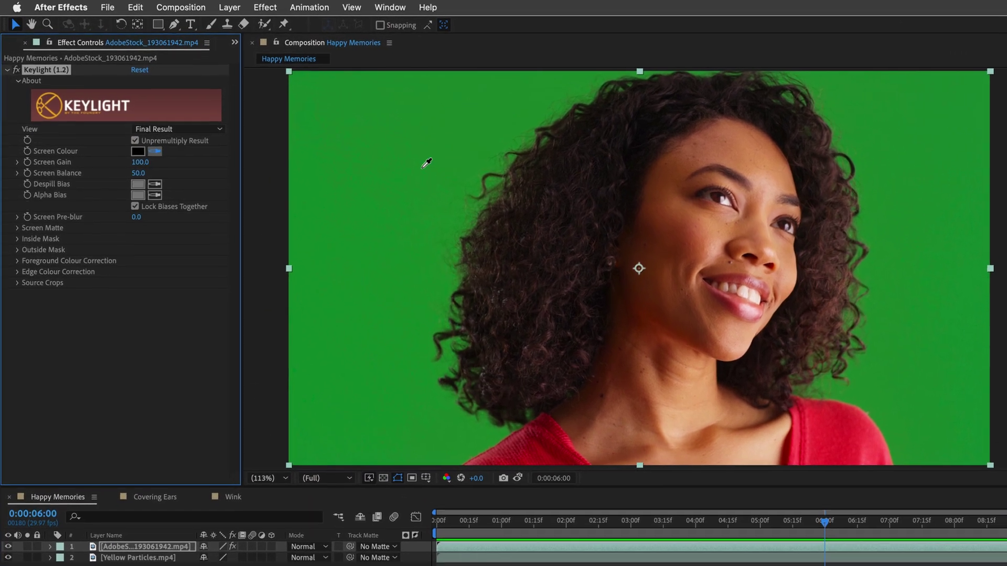
pyautogui.click(409, 114)
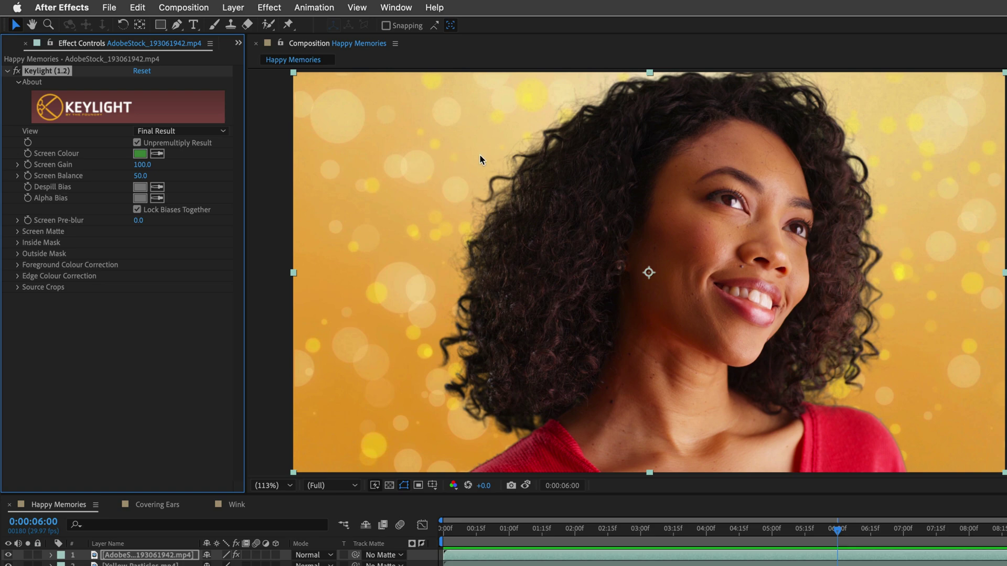
pyautogui.click(181, 132)
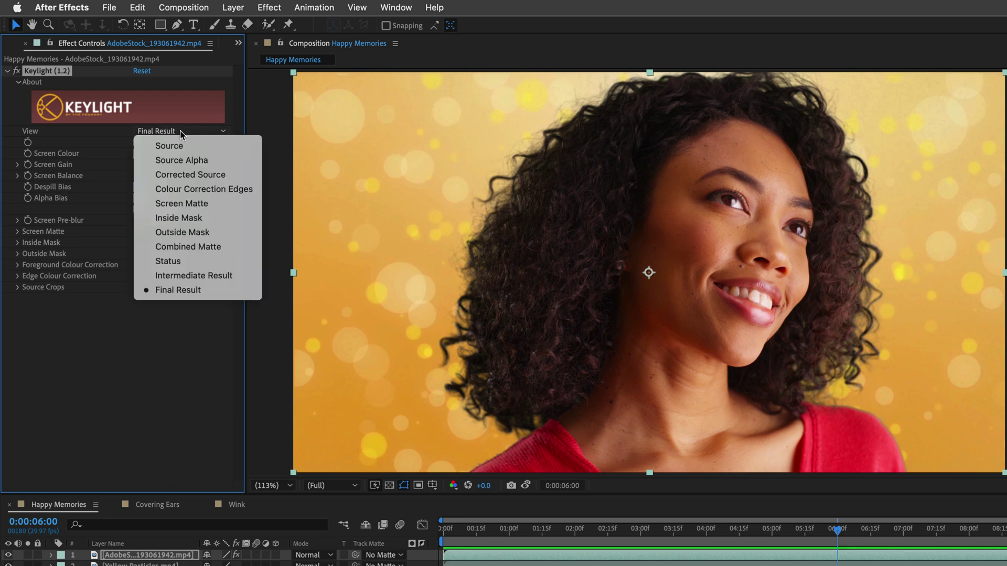
pyautogui.click(181, 262)
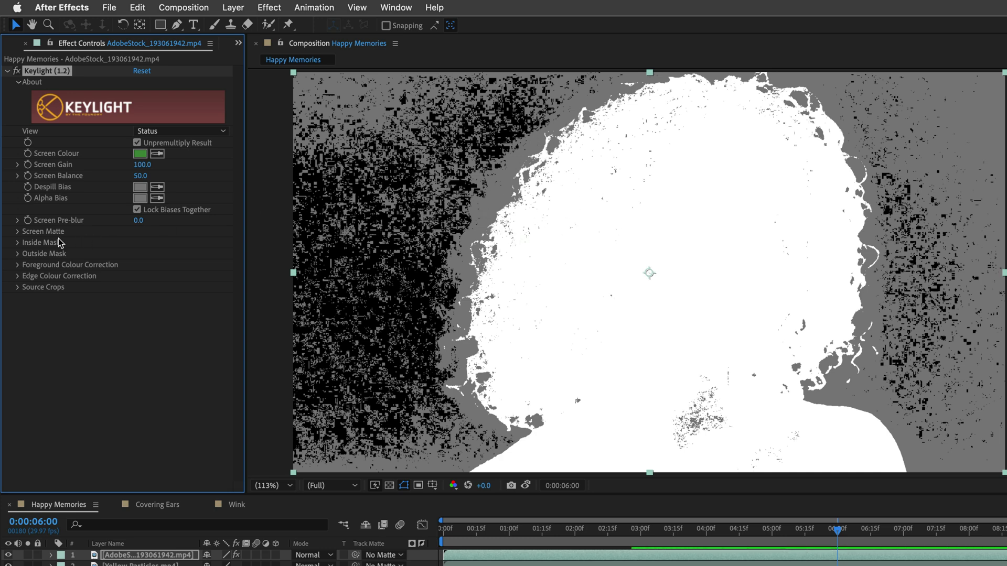
# - Set Clip Black to 10 and Clip White to 95 in Keylight's Screen Matte settings
pyautogui.click(19, 232)
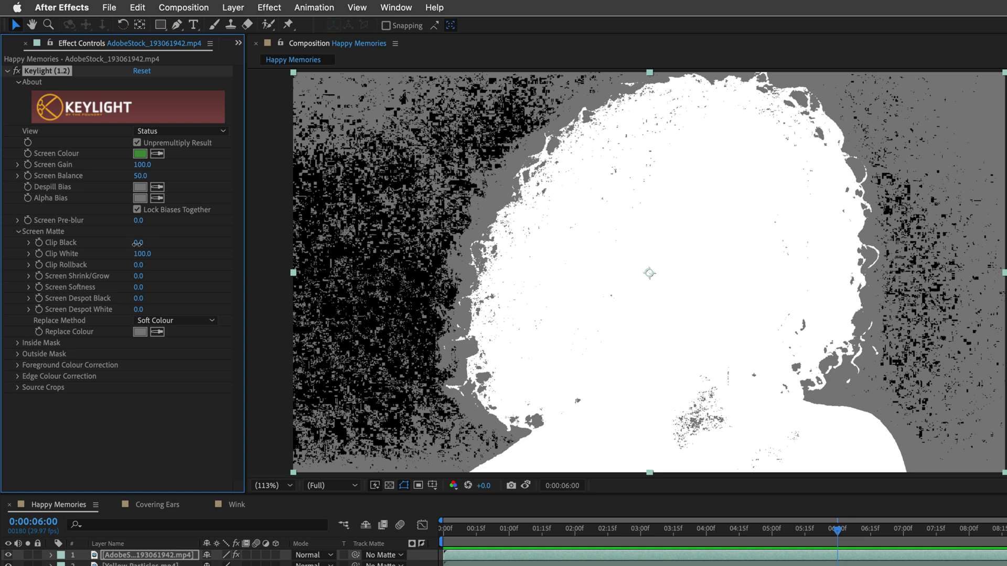
pyautogui.moveTo(137, 245); pyautogui.dragTo(143, 244)
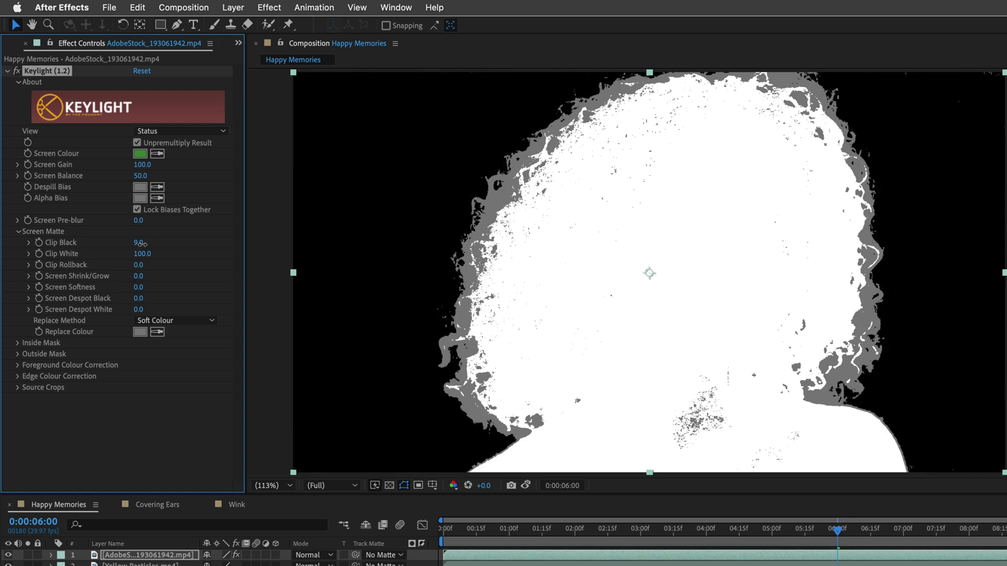
pyautogui.moveTo(147, 257); pyautogui.dragTo(143, 257)
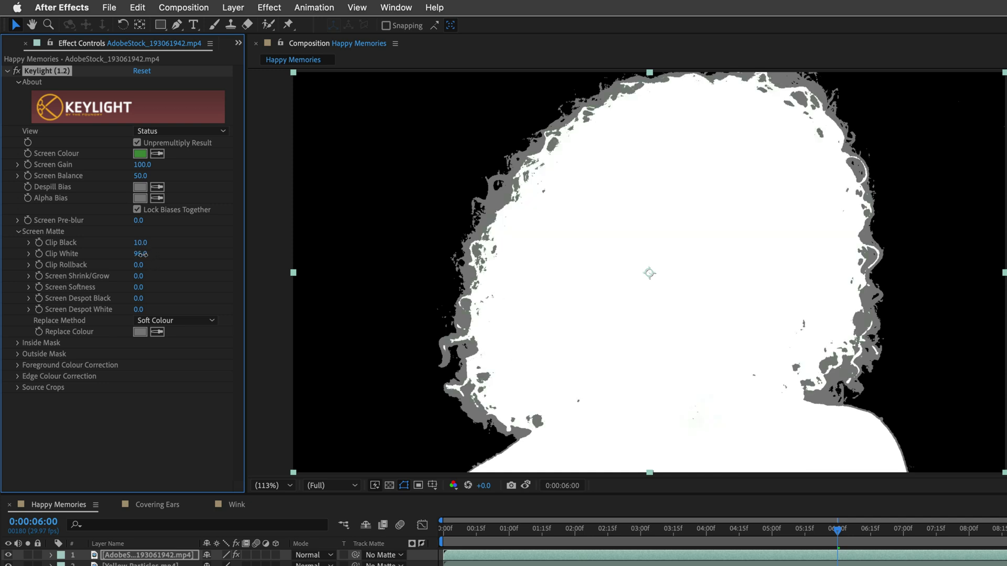
# - Check the key in Keylight's Screen Matte view and return the view to Final Result
pyautogui.click(179, 132)
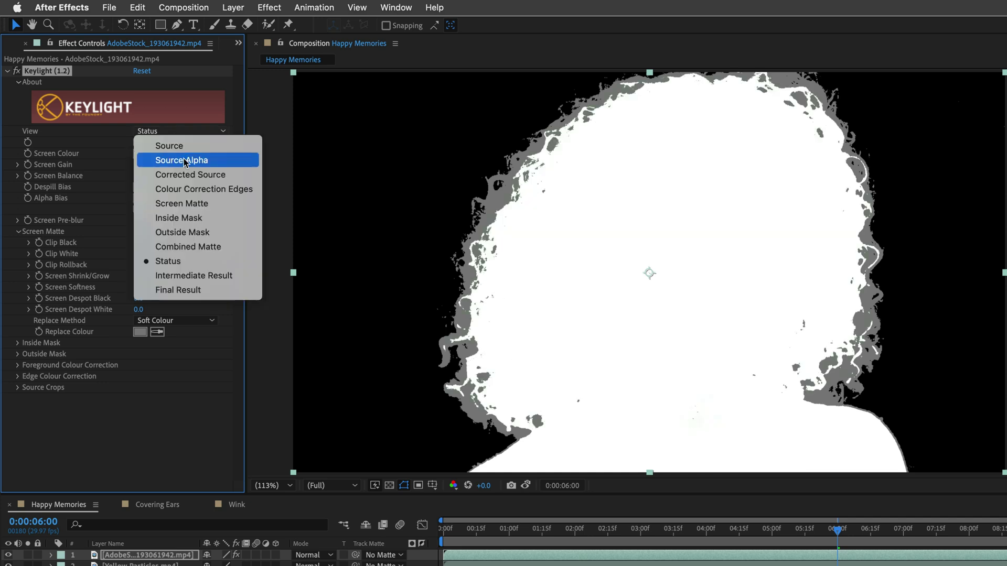
pyautogui.click(188, 204)
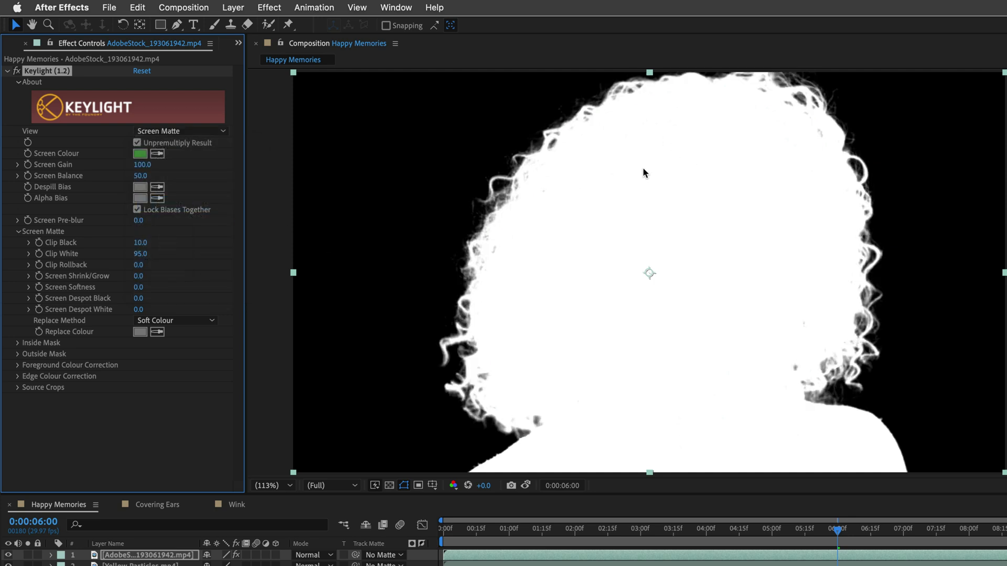
pyautogui.click(159, 130)
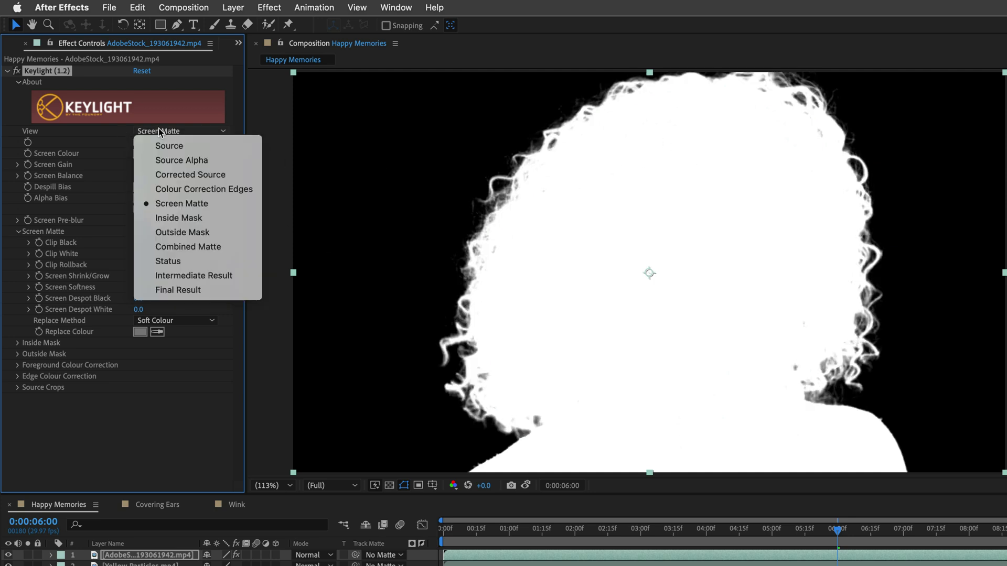
pyautogui.click(168, 290)
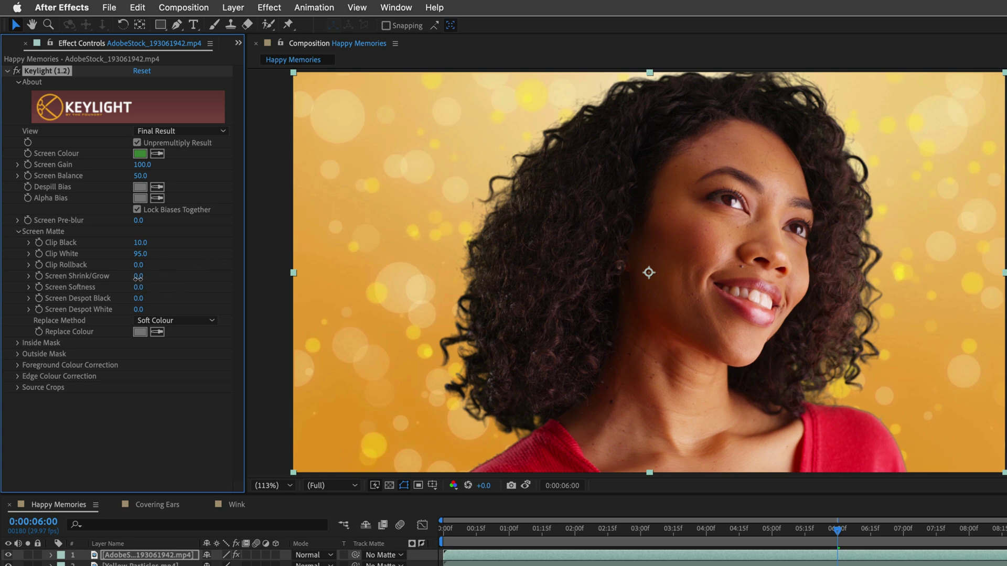
# - Set Keylight's Screen Shrink/Grow to -2.3 and preview the keyed footage in playback
pyautogui.moveTo(138, 276); pyautogui.dragTo(123, 278)
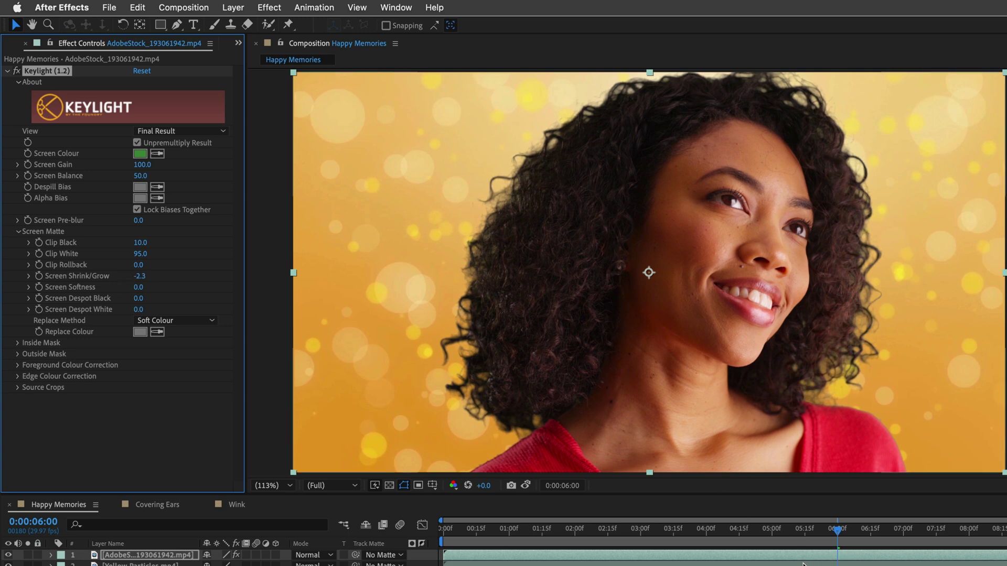
pyautogui.press('space')
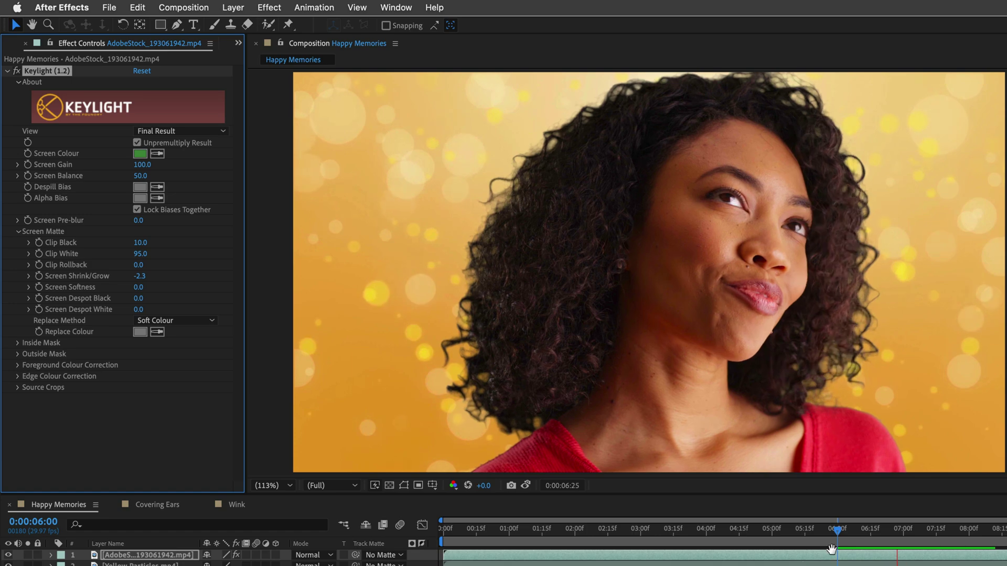
pyautogui.click(835, 531)
pyautogui.press('space')
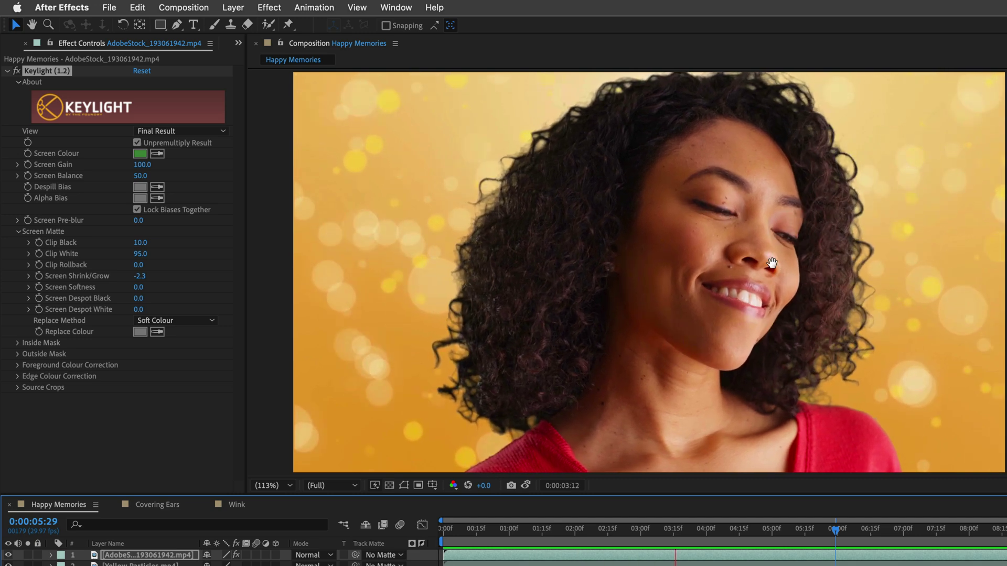
pyautogui.press('space')
# - Compare the woman's hair edges with the footage layer's effects off and on
pyautogui.press('.')
pyautogui.press('.')
pyautogui.press('h')
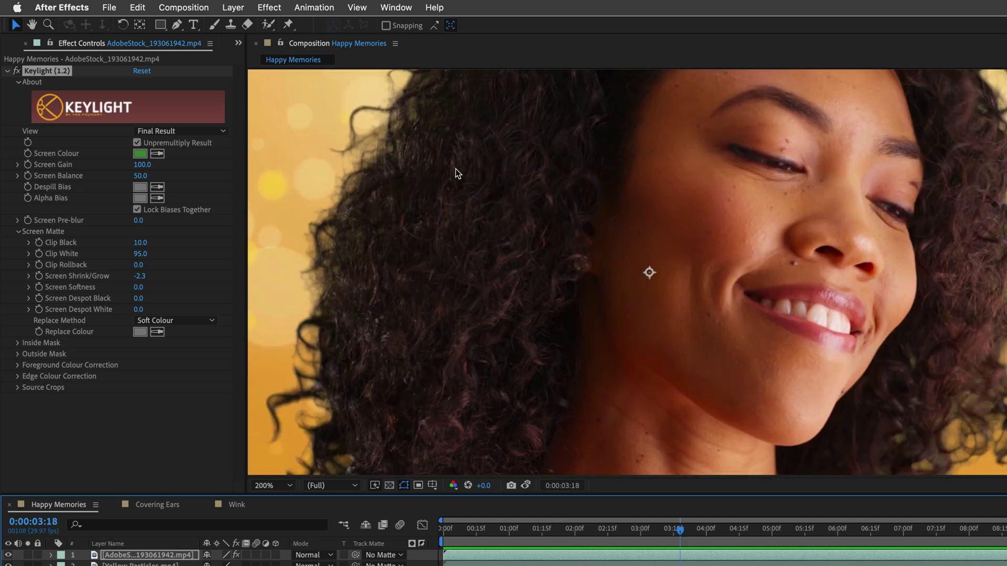
pyautogui.moveTo(455, 171); pyautogui.dragTo(505, 268)
pyautogui.press('v')
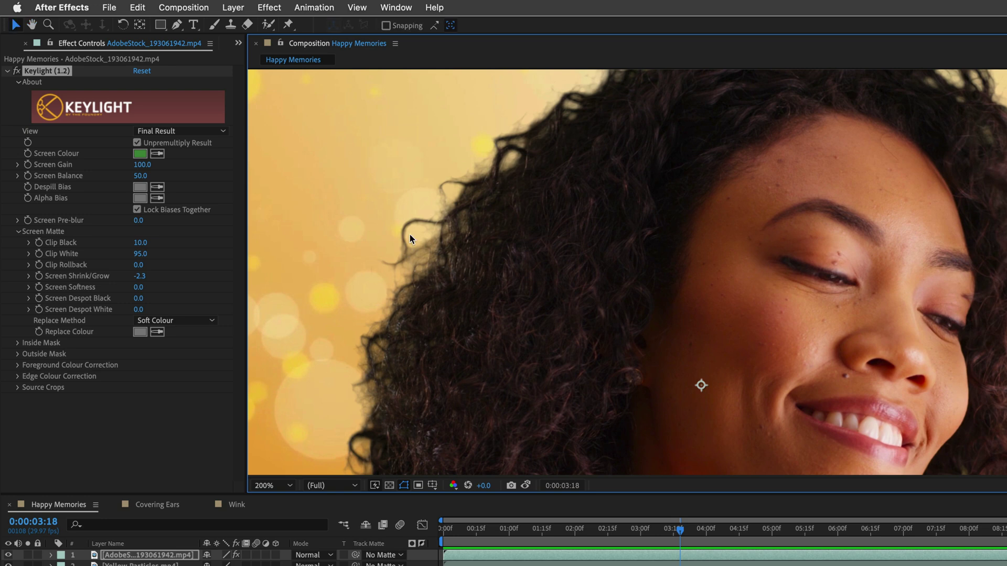
pyautogui.click(113, 558)
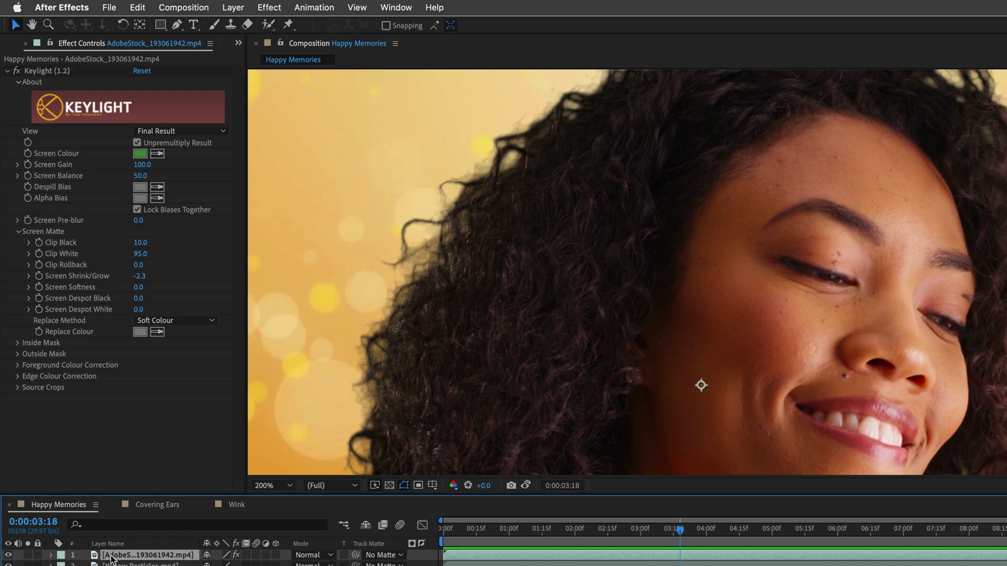
pyautogui.click(236, 556)
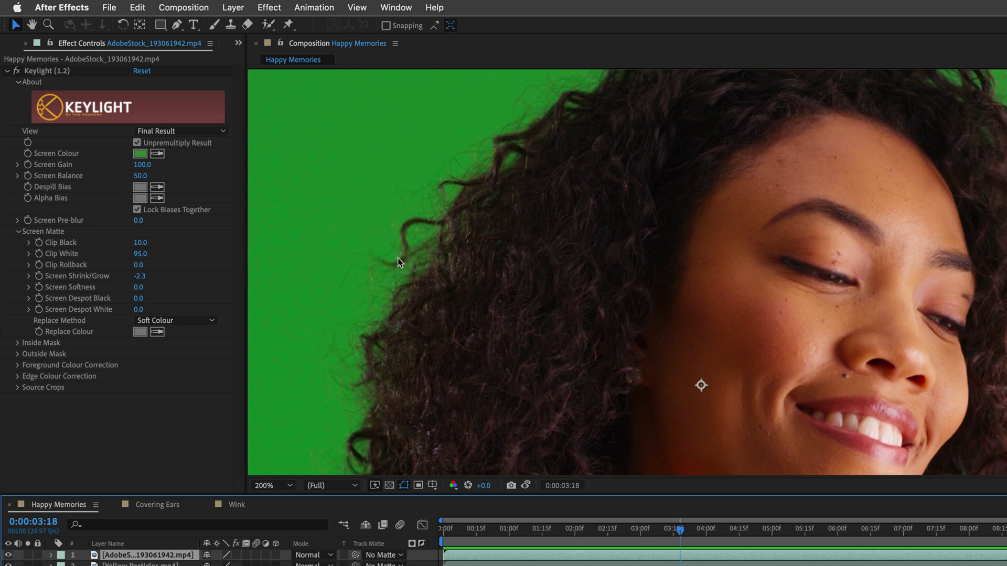
pyautogui.click(237, 556)
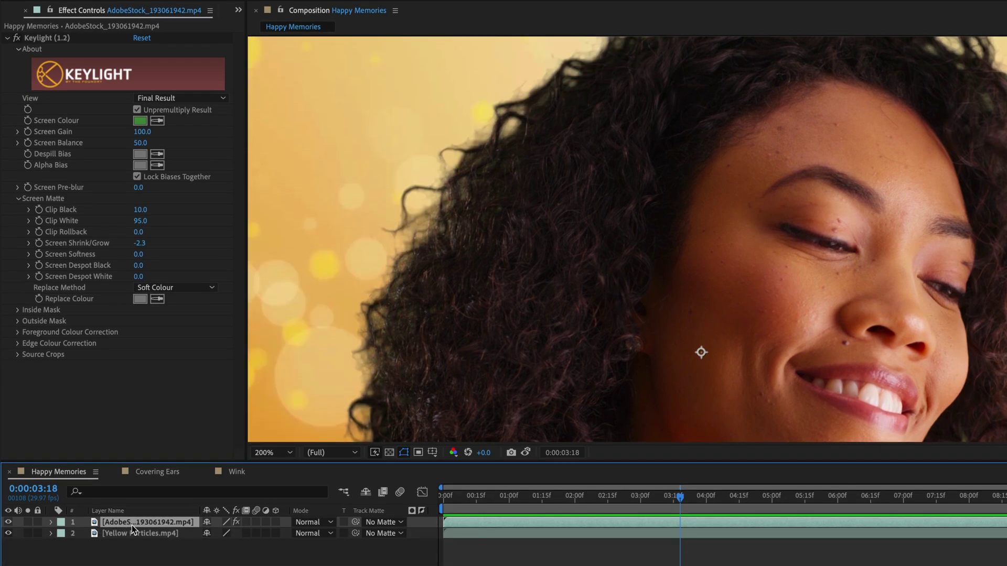
# - Duplicate the keyed footage layer and set the duplicate's Screen Shrink/Grow to 100 in Keylight
pyautogui.hotkey('ctrl', 'd')
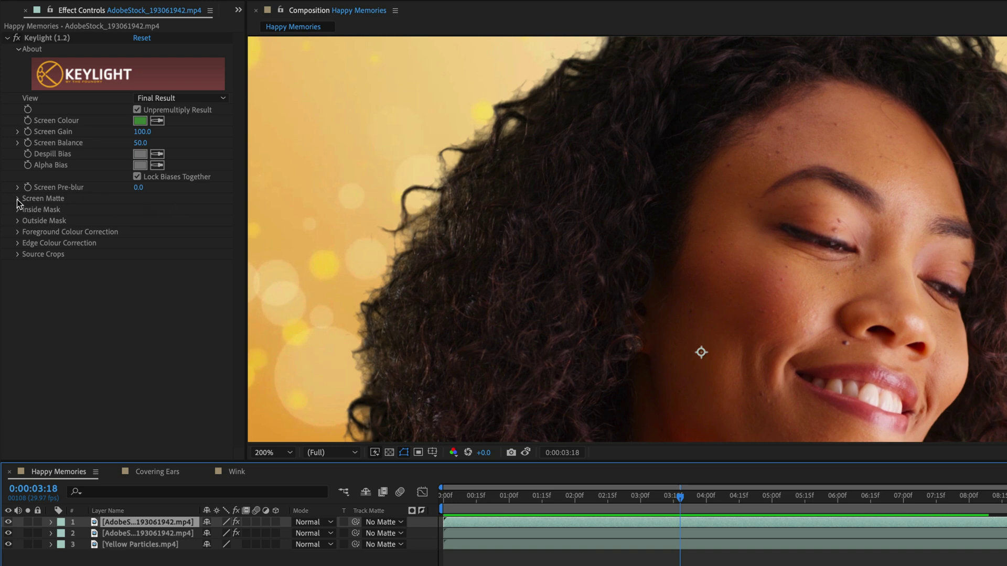
pyautogui.click(17, 199)
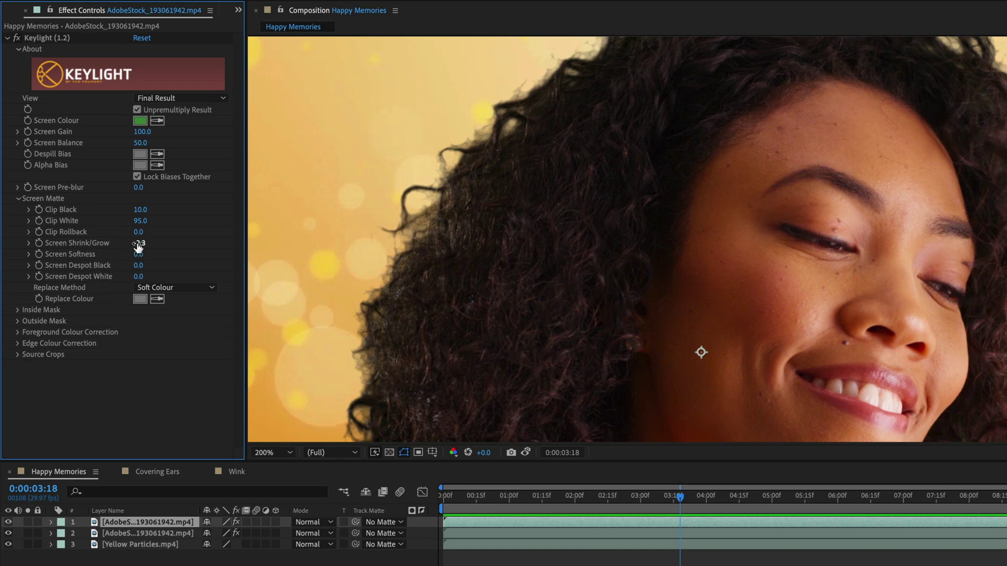
pyautogui.moveTo(137, 244); pyautogui.dragTo(764, 207)
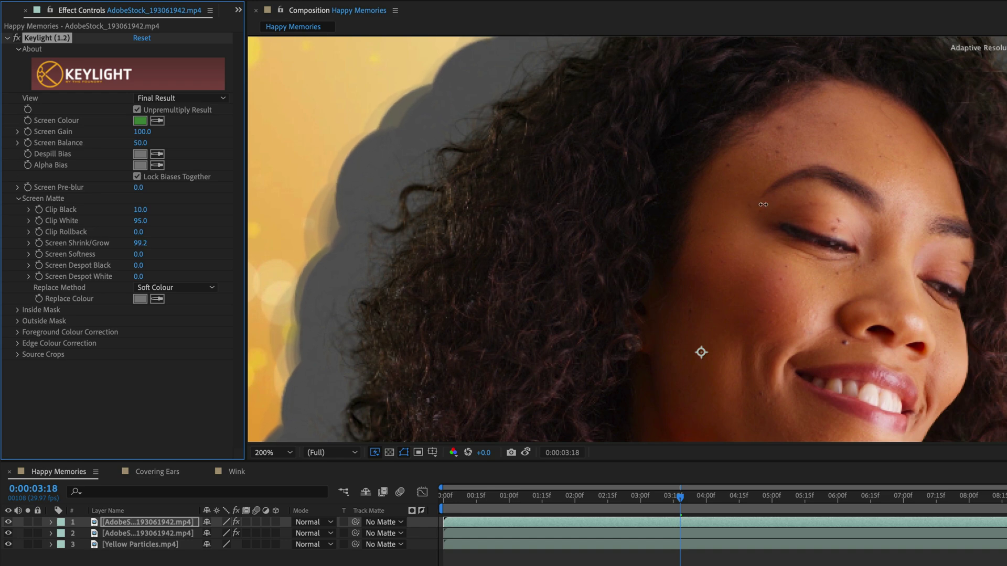
pyautogui.click(147, 244)
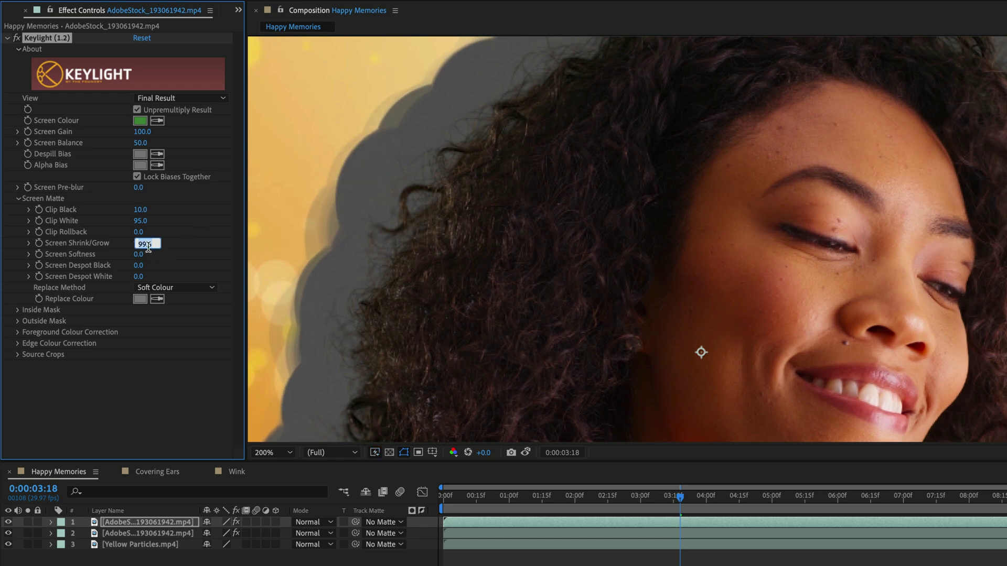
pyautogui.write('100')
pyautogui.press('Return')
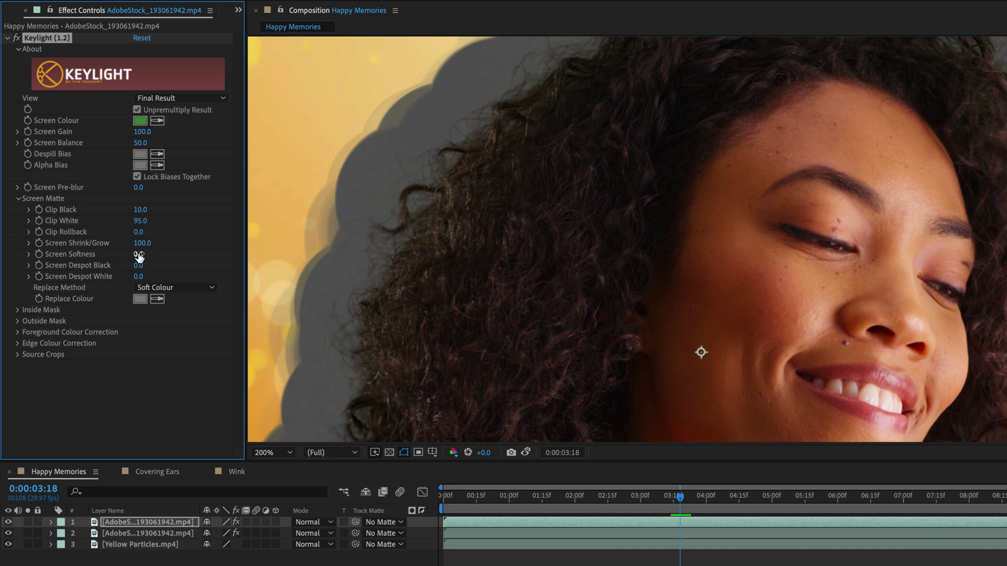
# - Soften the duplicate layer's expanded matte by setting Keylight's Screen Softness to 100
pyautogui.click(139, 255)
pyautogui.write('100')
pyautogui.press('Return')
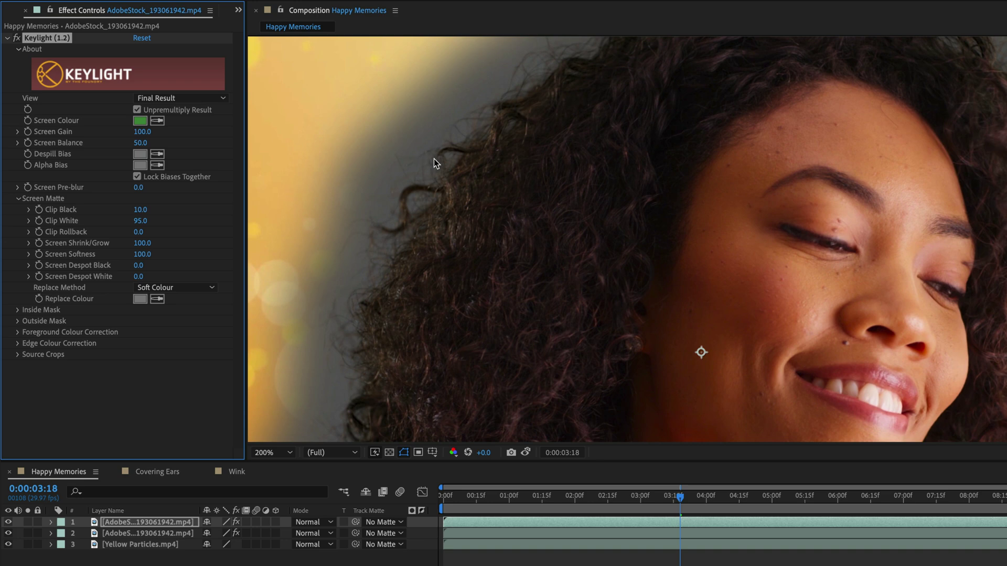
# - Place the duplicate with the expanded, softened matte beneath the original keyed footage layer
pyautogui.click(126, 528)
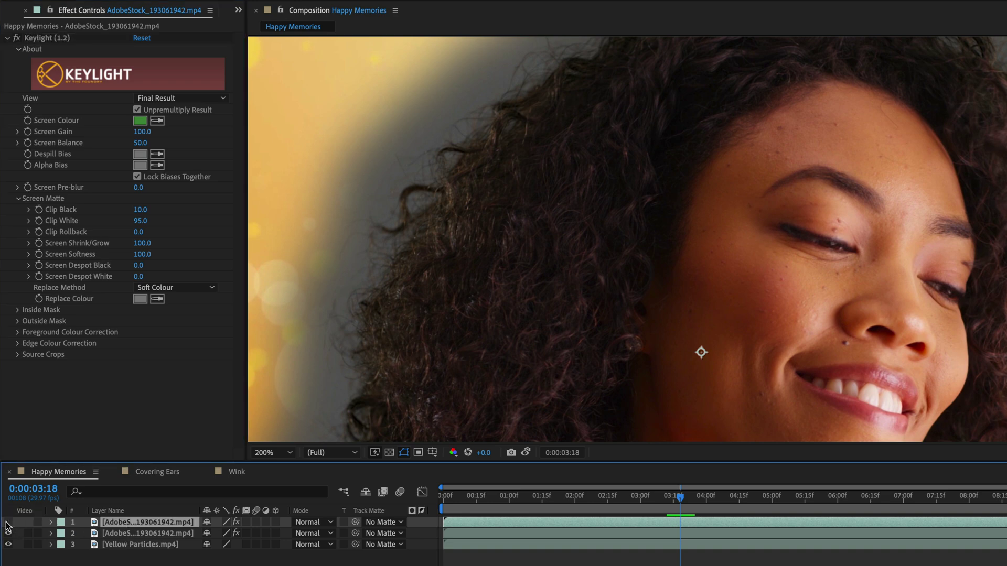
pyautogui.click(28, 522)
pyautogui.click(27, 522)
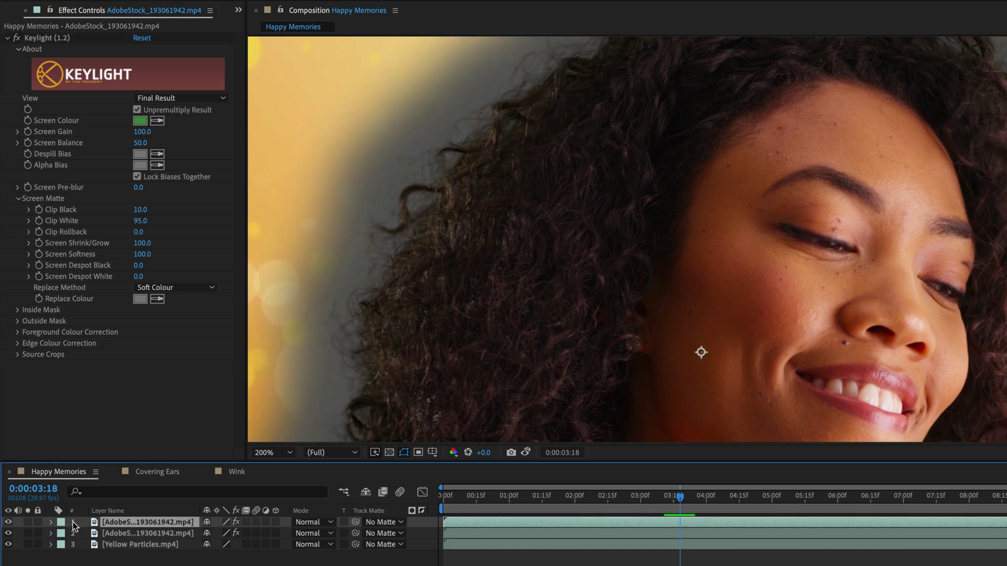
pyautogui.click(125, 533)
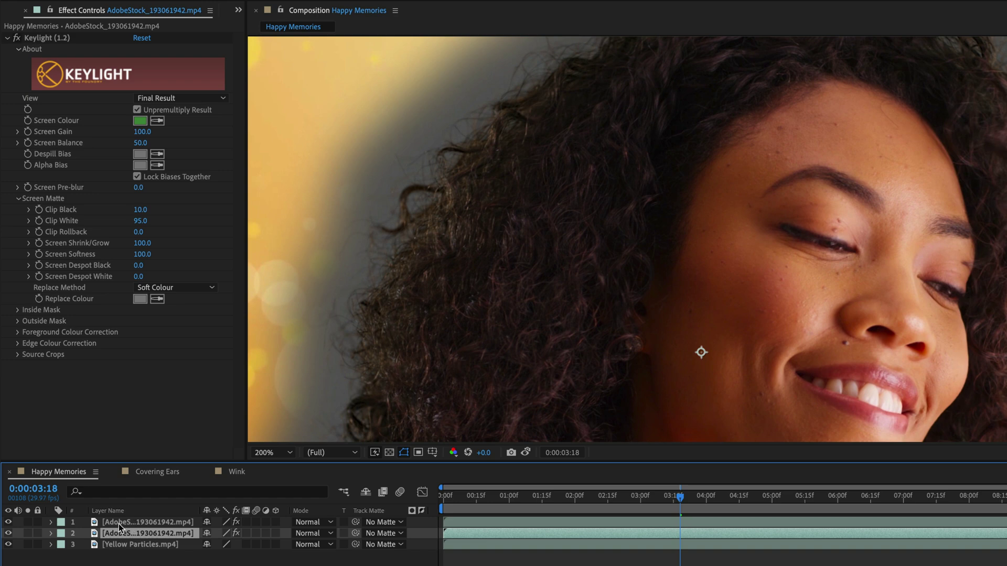
# - Set the lower footage layer's blending mode to Hard Light and its Keylight Replace Method to Hard Colour
pyautogui.click(307, 533)
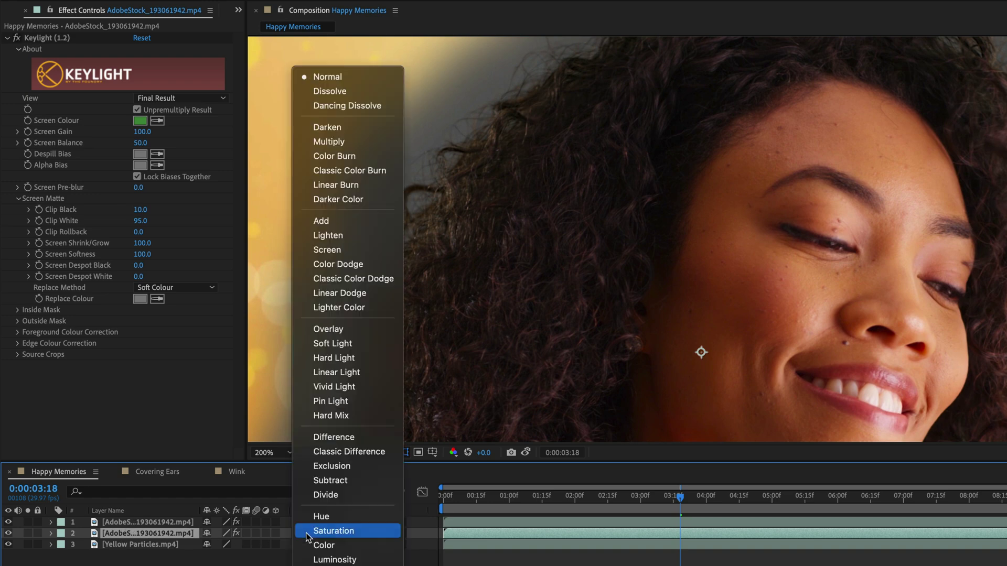
pyautogui.click(347, 359)
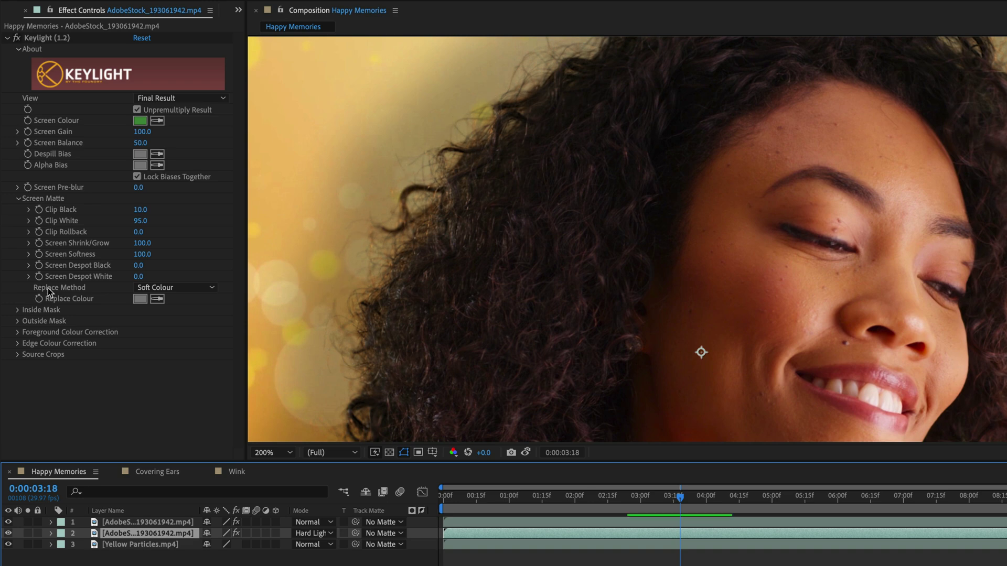
pyautogui.click(178, 288)
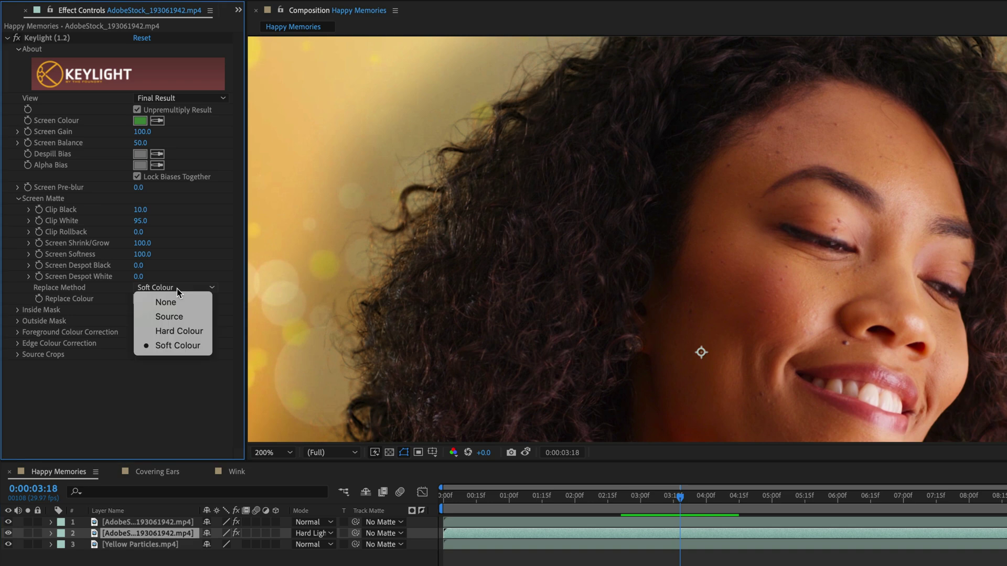
pyautogui.click(175, 331)
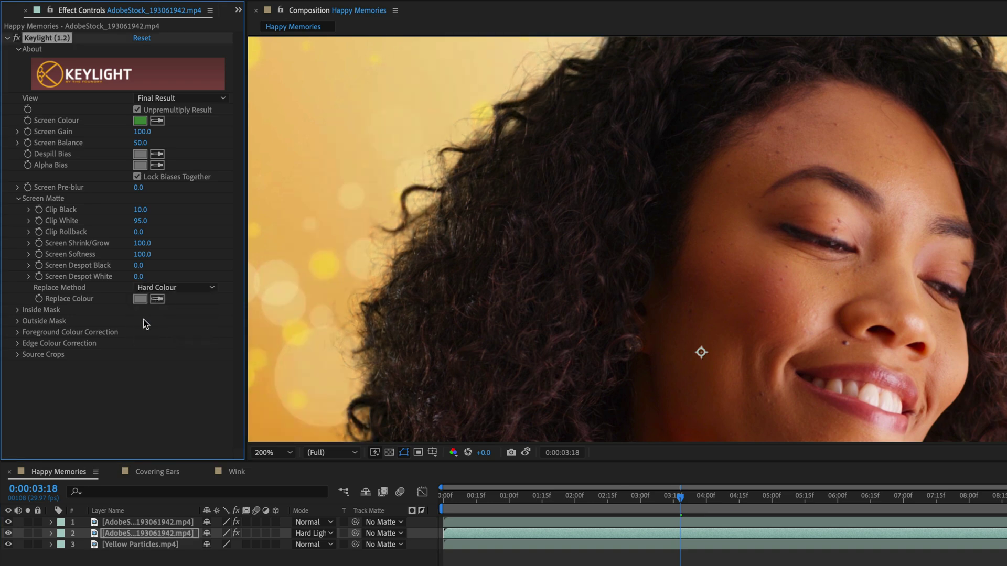
# - Compare the hair edges with the lower Hard Light footage layer hidden and shown, and examine both sides of the head
pyautogui.click(8, 533)
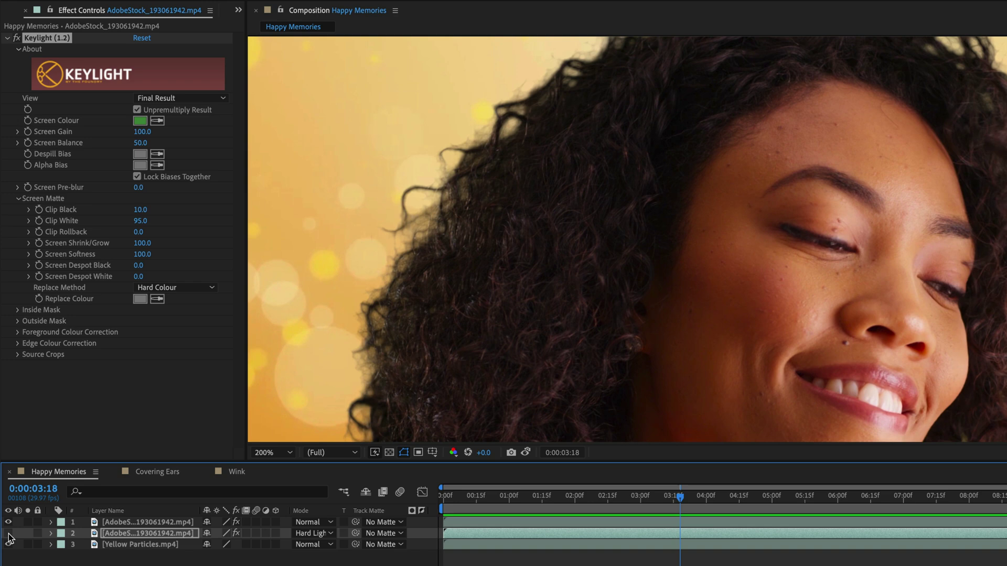
pyautogui.click(8, 534)
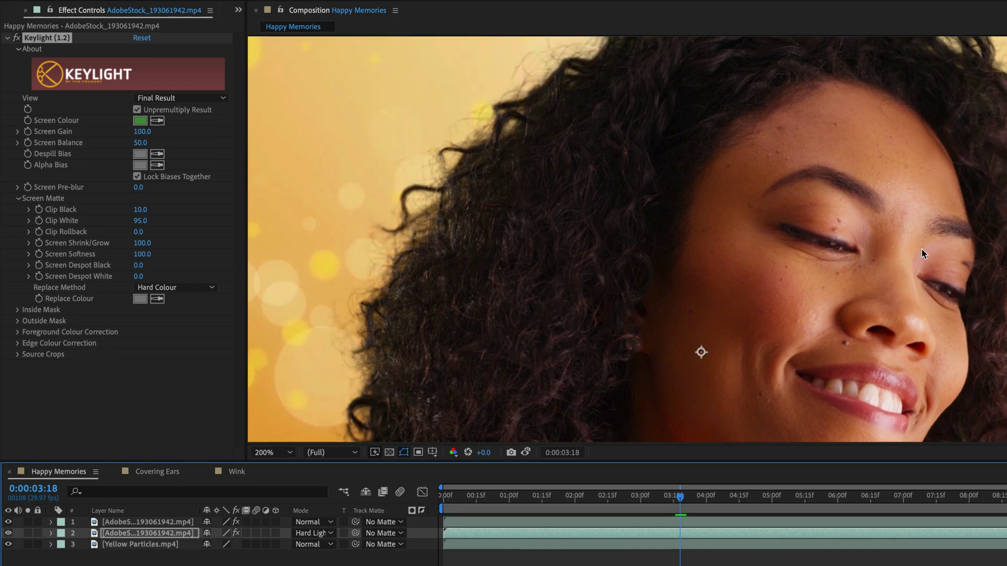
pyautogui.moveTo(899, 250); pyautogui.dragTo(722, 173)
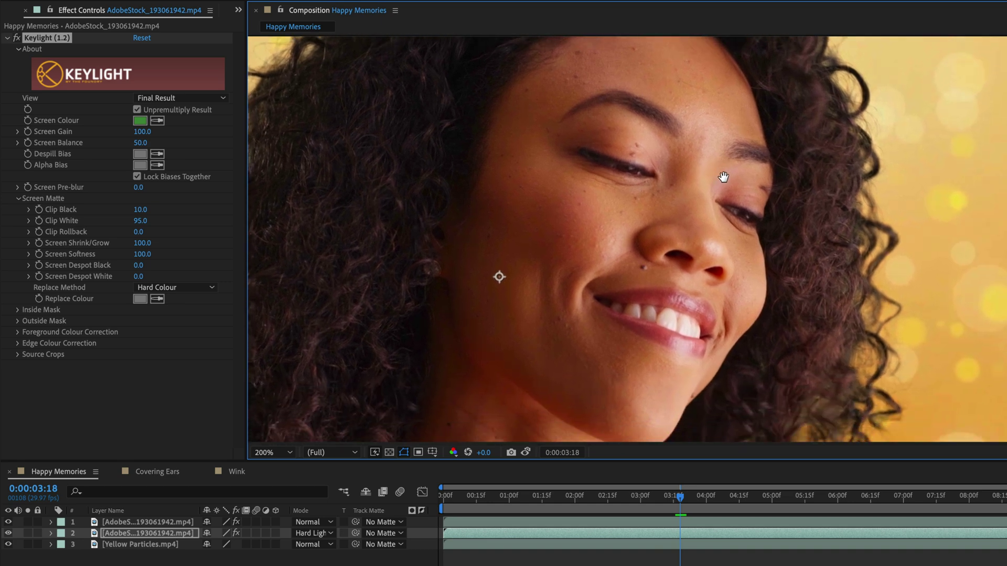
pyautogui.hotkey('shift', '/')
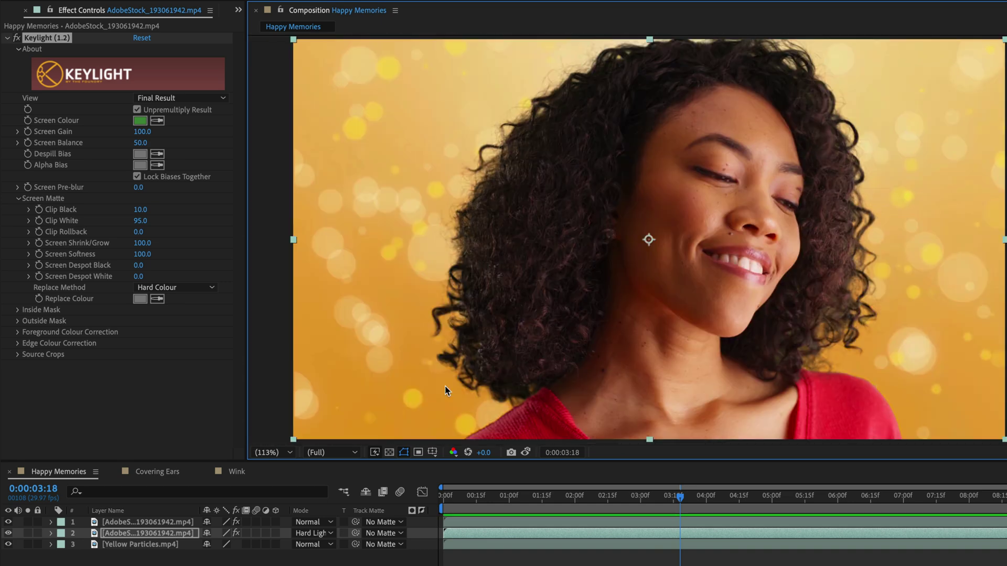
# - Reduce the lower Hard Light footage layer's opacity to 80%
pyautogui.click(134, 536)
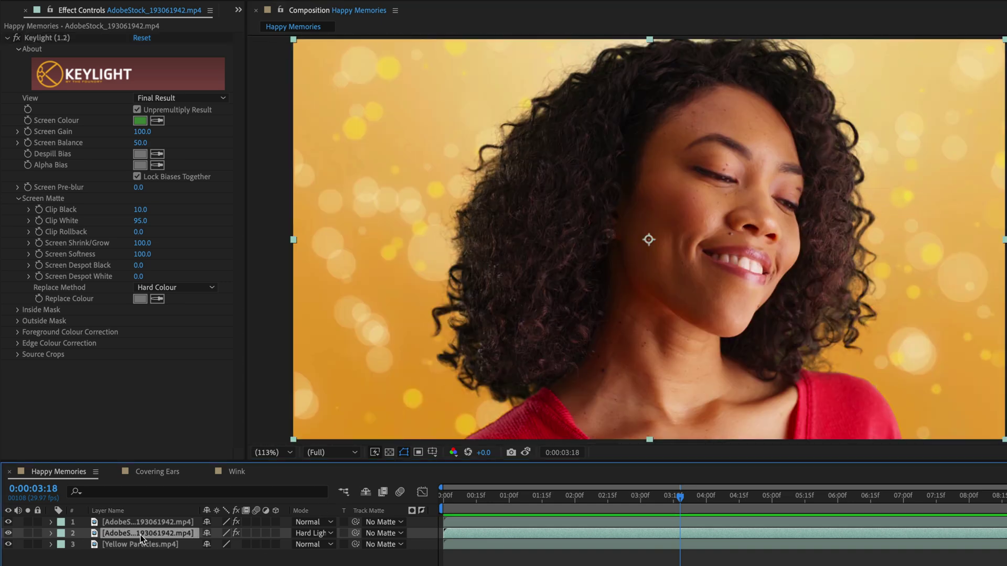
pyautogui.press('t')
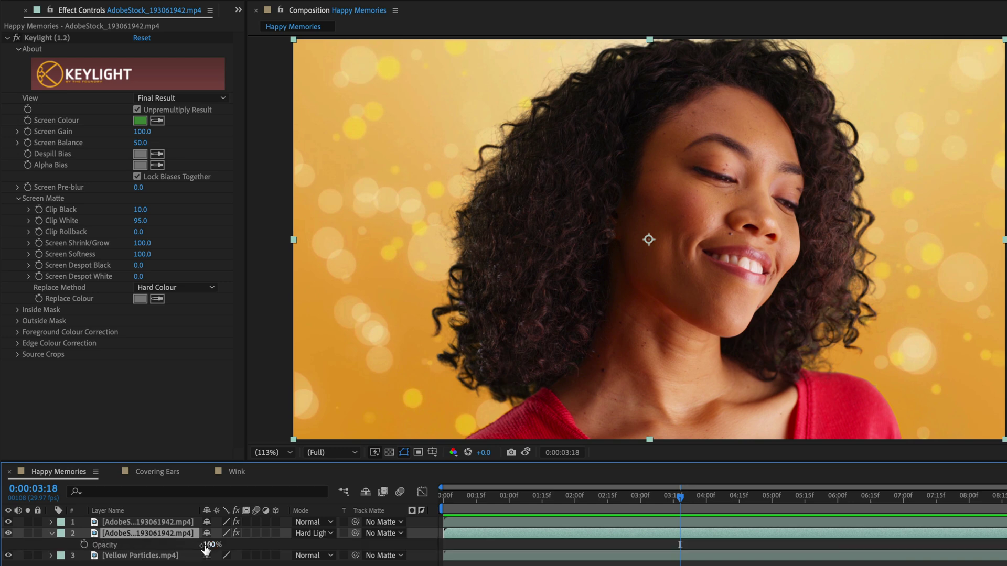
pyautogui.click(211, 545)
pyautogui.write('80')
pyautogui.press('Return')
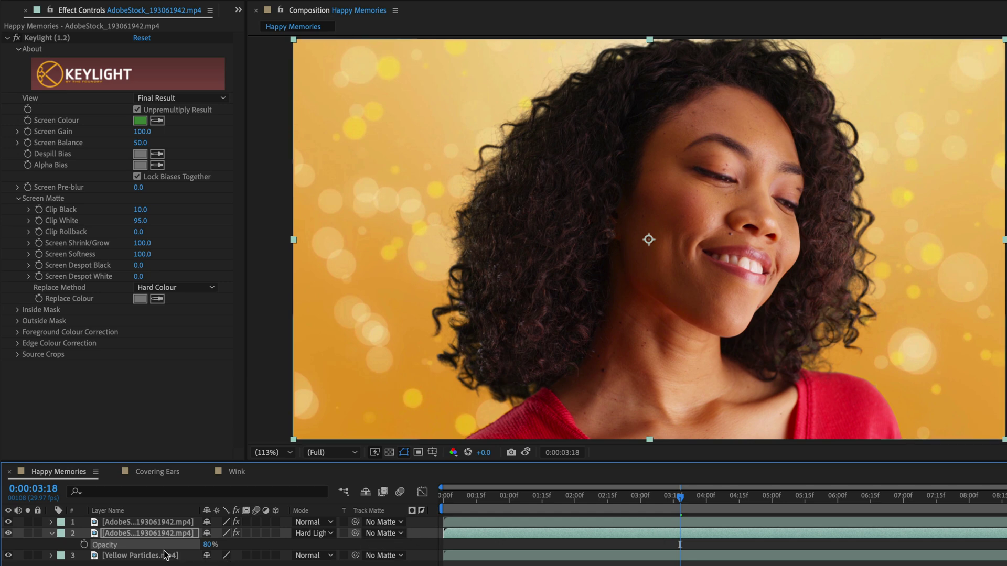
# - Open the Covering Ears composition and compare its hair edges with the lower Hard Light layer hidden and shown
pyautogui.click(155, 471)
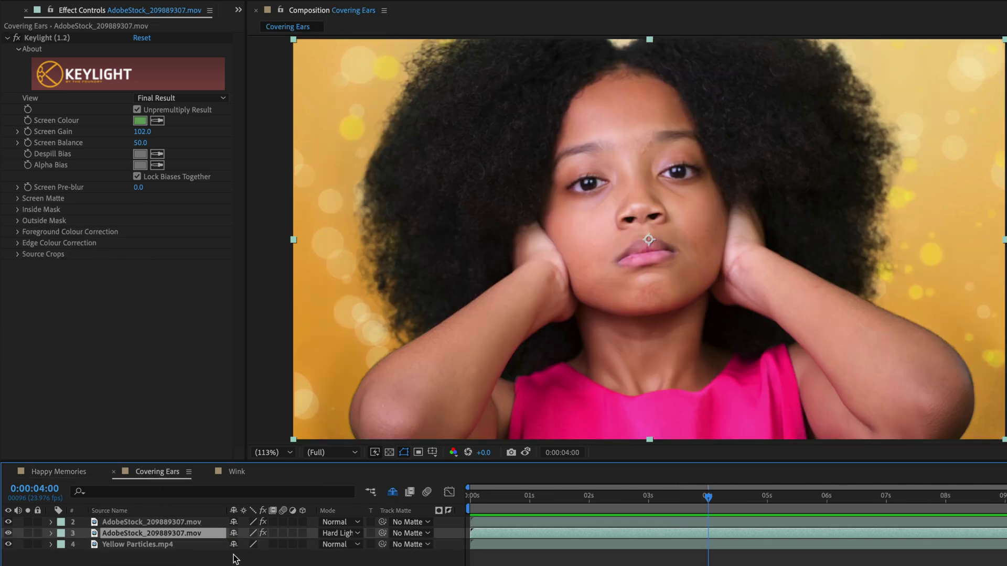
pyautogui.click(7, 532)
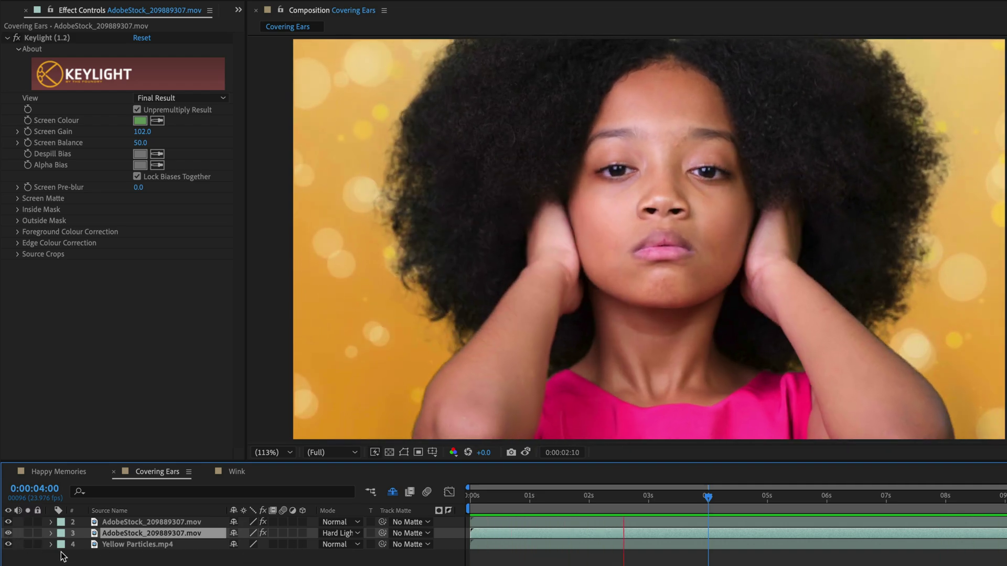
pyautogui.click(8, 534)
pyautogui.click(8, 533)
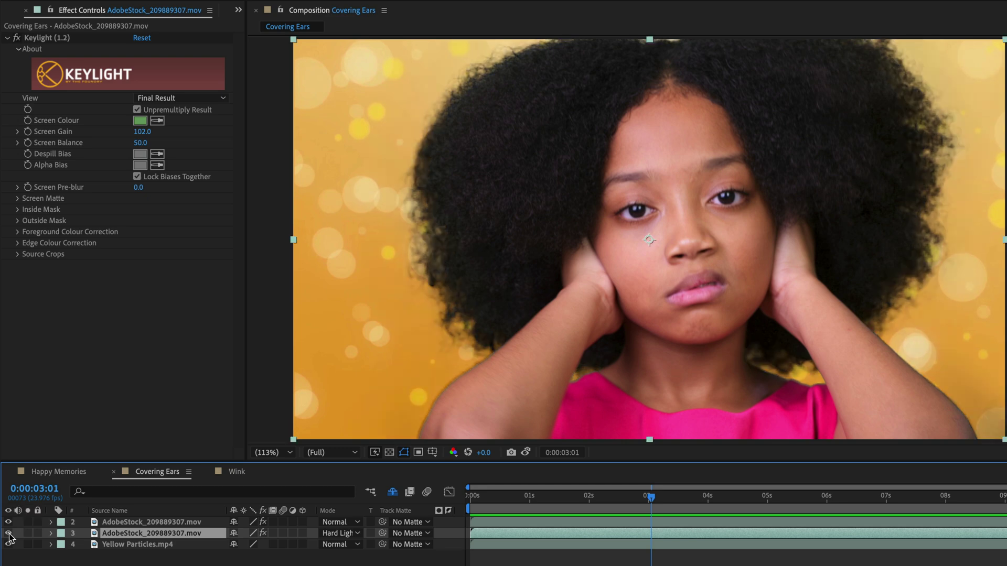
pyautogui.click(9, 533)
# - Examine the girl's hair edges up close with the Hard Light layer off and on, and play back the Covering Ears composition
pyautogui.scroll(2, 389, 175)
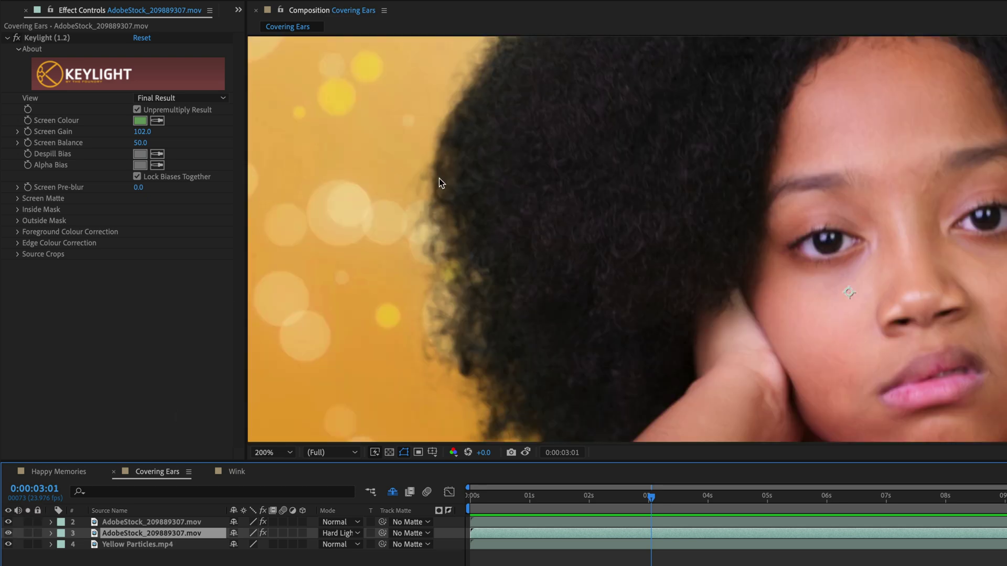
pyautogui.click(8, 533)
pyautogui.click(8, 533)
pyautogui.press('space')
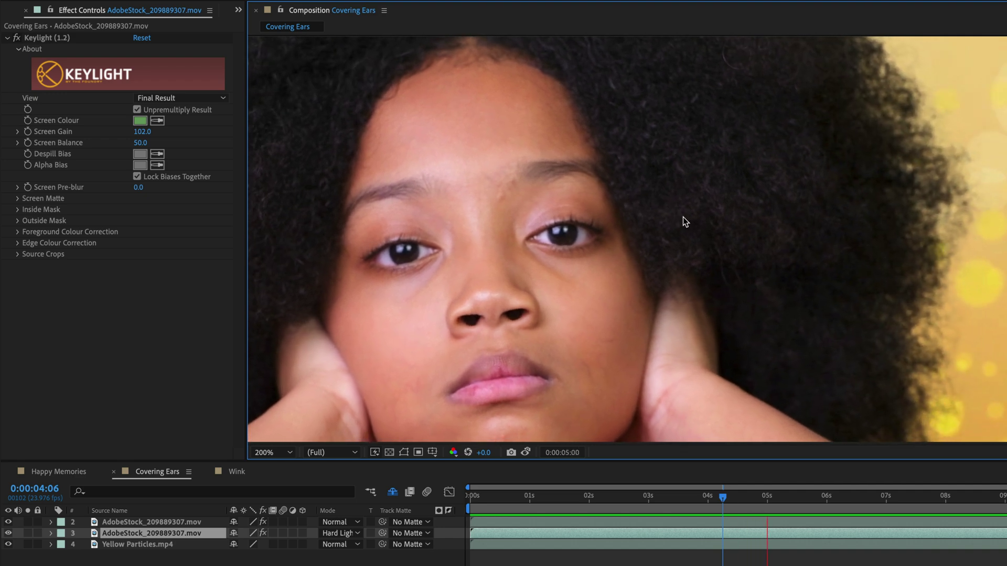
pyautogui.press('space')
pyautogui.hotkey('shift', '/')
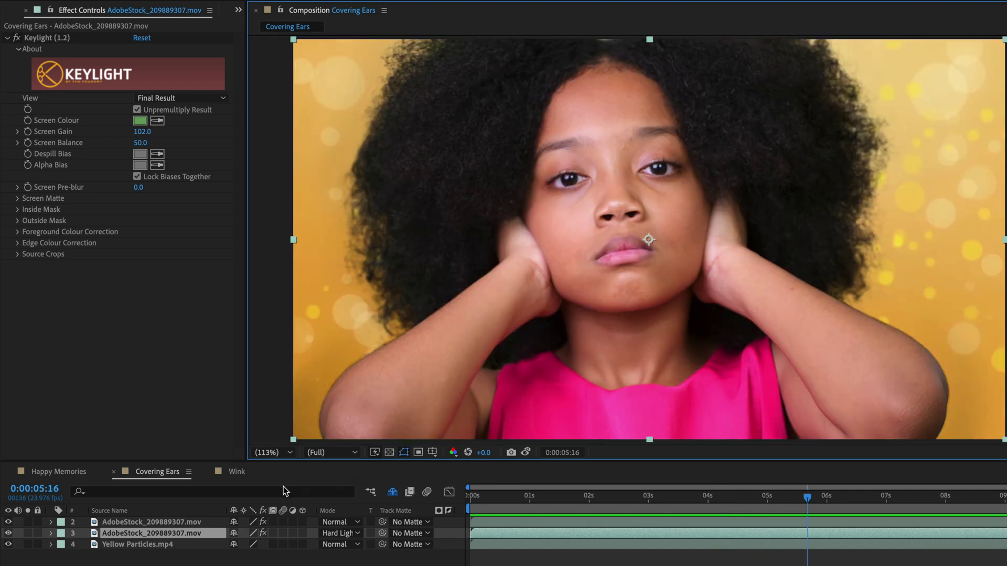
# - Open the Wink composition and play it back, comparing the hair with the lower Hard Light layer hidden and shown
pyautogui.click(237, 472)
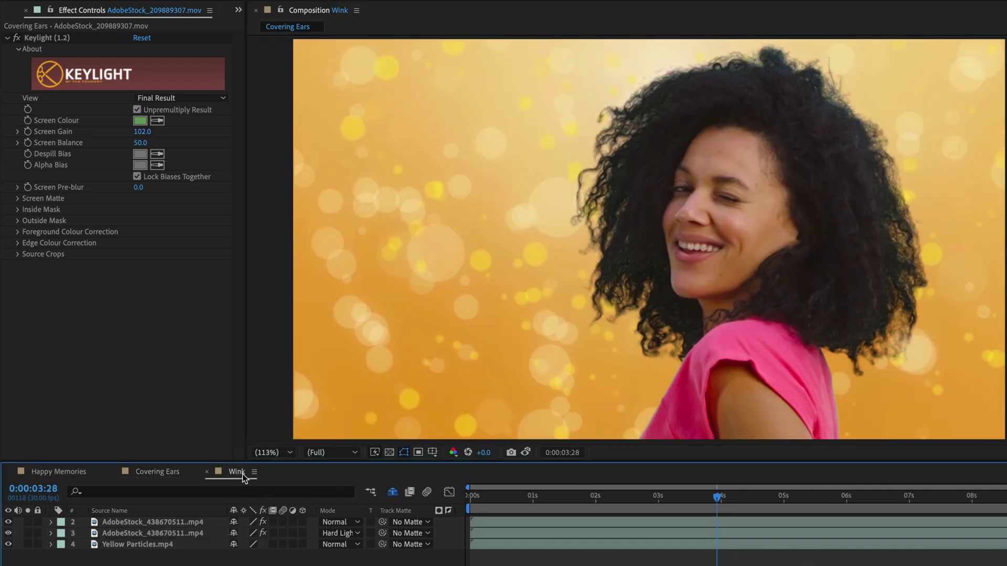
pyautogui.click(7, 534)
pyautogui.press('space')
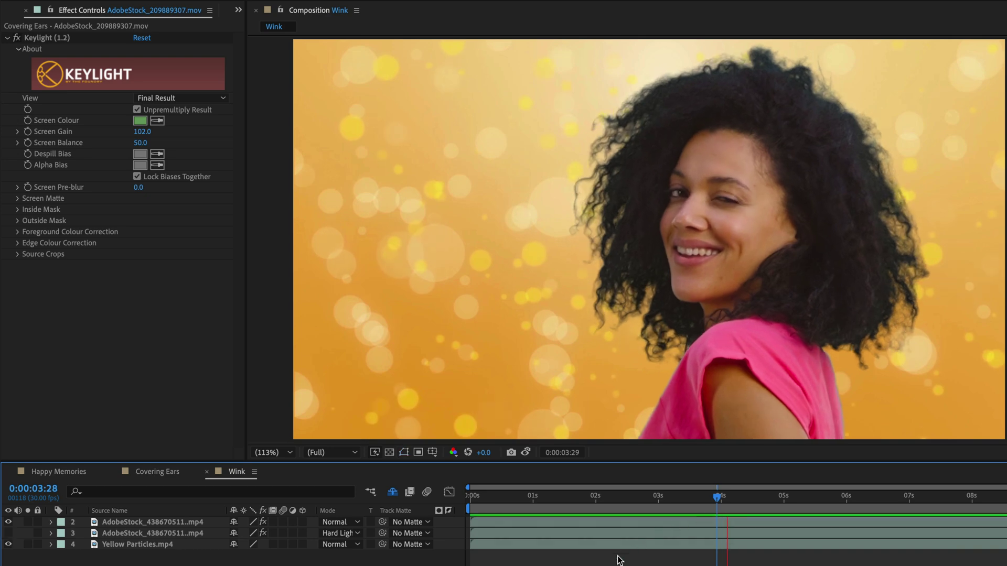
pyautogui.click(9, 533)
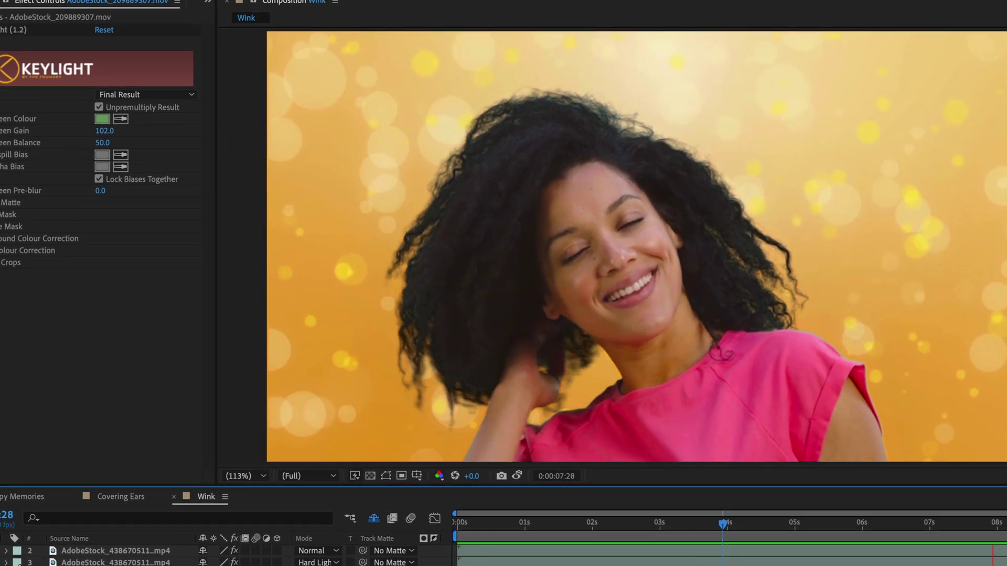